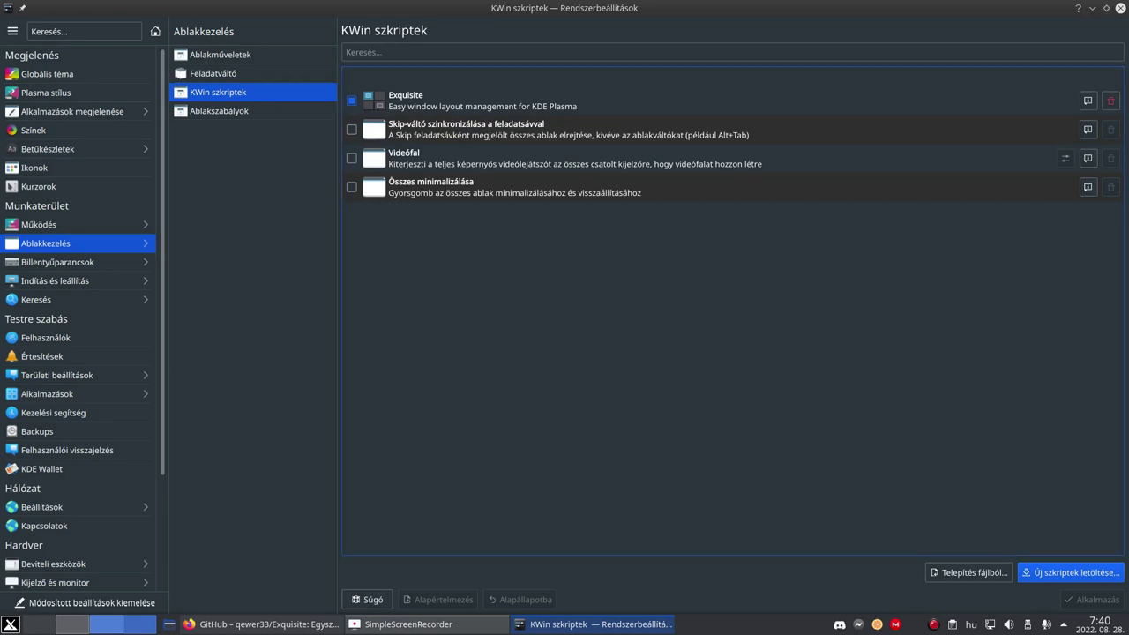
Step: Open the Exquisite layout picker and tile the System Settings window into the upper-left quarter of the screen
{"action": "key", "text": "alt"}
{"action": "key", "text": "ctrl+alt+d"}
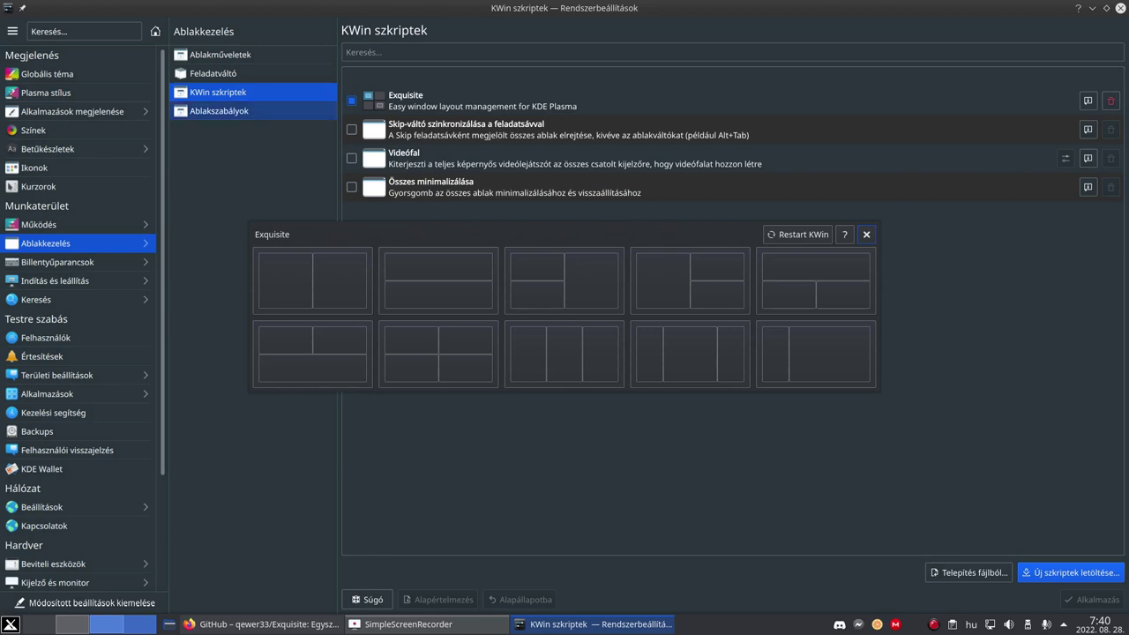
{"action": "left_click", "coordinate": [285, 340]}
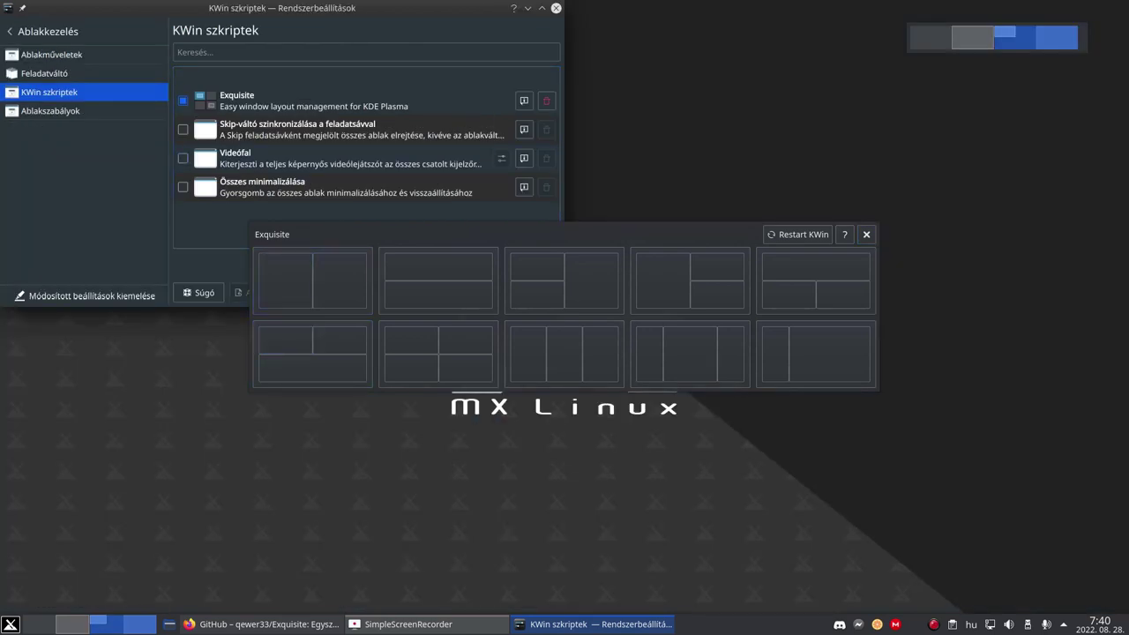
Step: Tile the SimpleScreenRecorder window into the lower half of the screen, then into the lower-left quarter
{"action": "key", "text": "alt+Tab"}
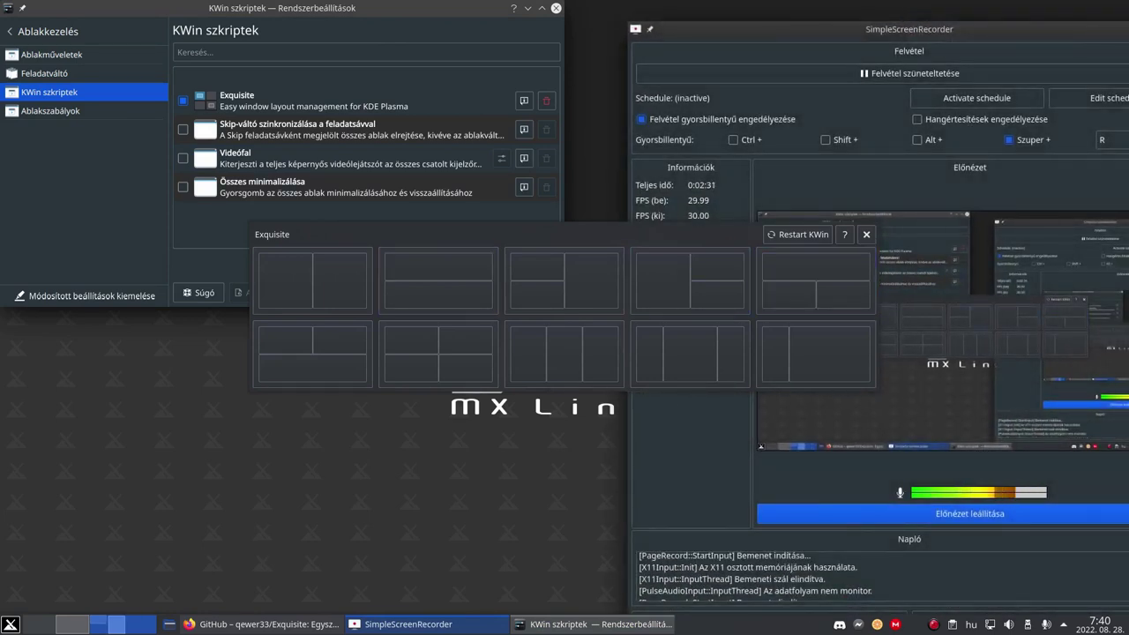
{"action": "left_click", "coordinate": [312, 369]}
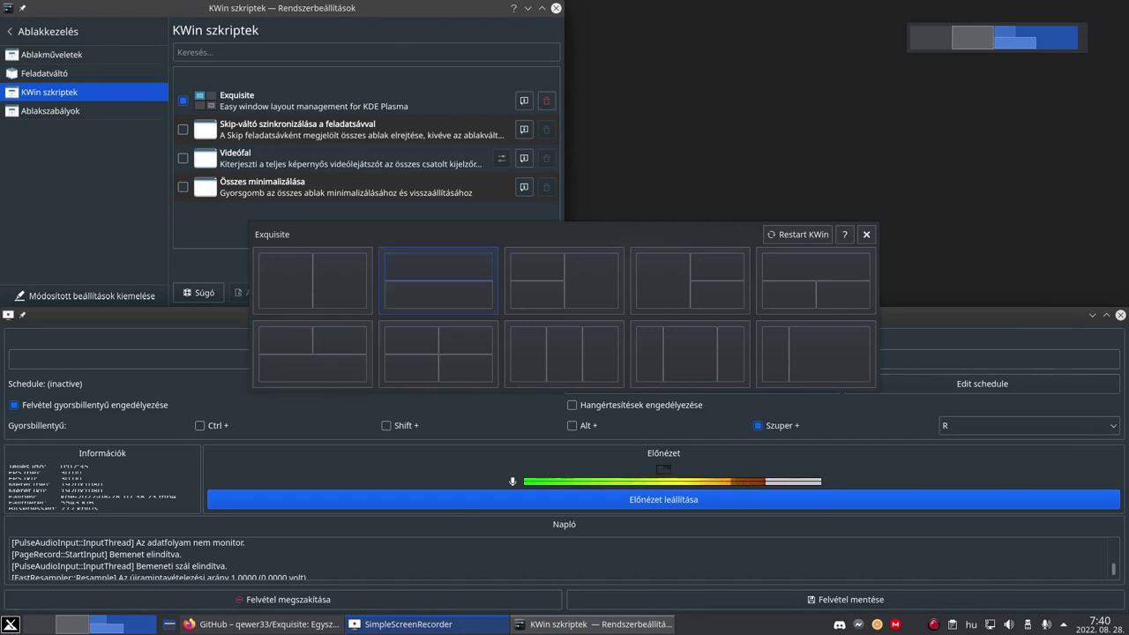
{"action": "left_click", "coordinate": [439, 267]}
{"action": "left_click", "coordinate": [537, 295]}
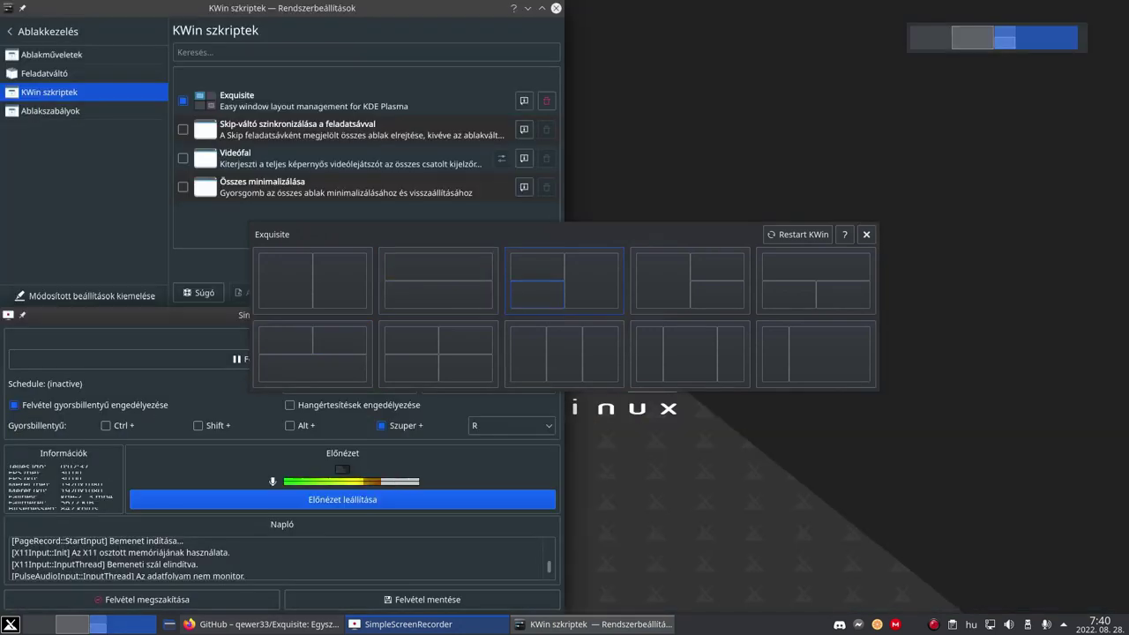
Step: Place SimpleScreenRecorder in the middle column and System Settings in the left one, using the equal three-column and the 1:2:1 layouts
{"action": "left_click", "coordinate": [565, 353]}
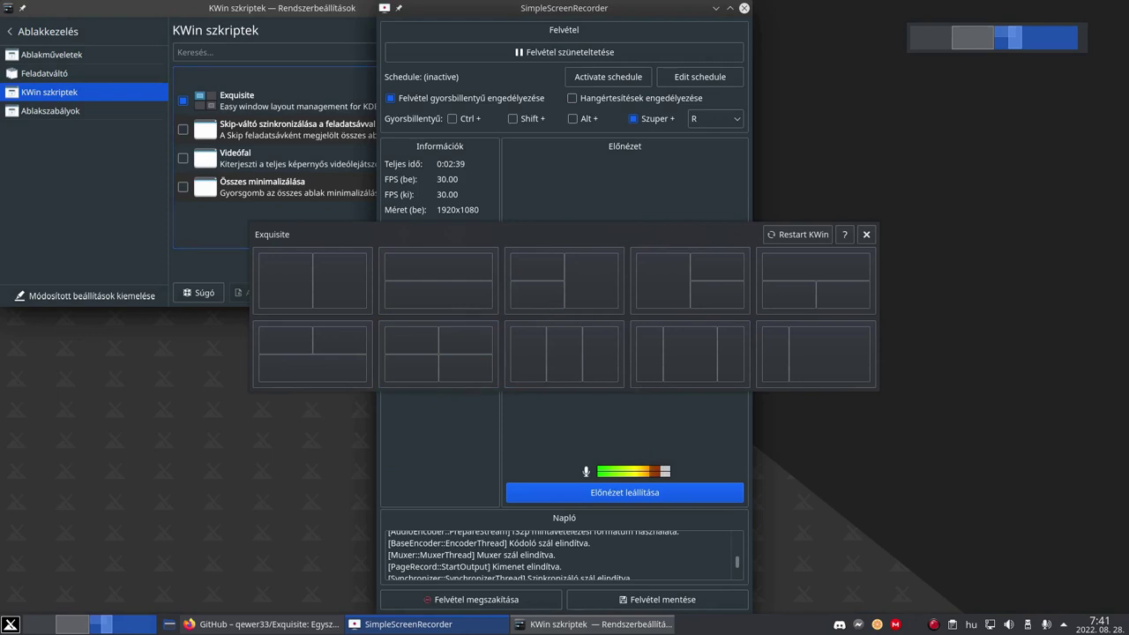
{"action": "left_click", "coordinate": [527, 354]}
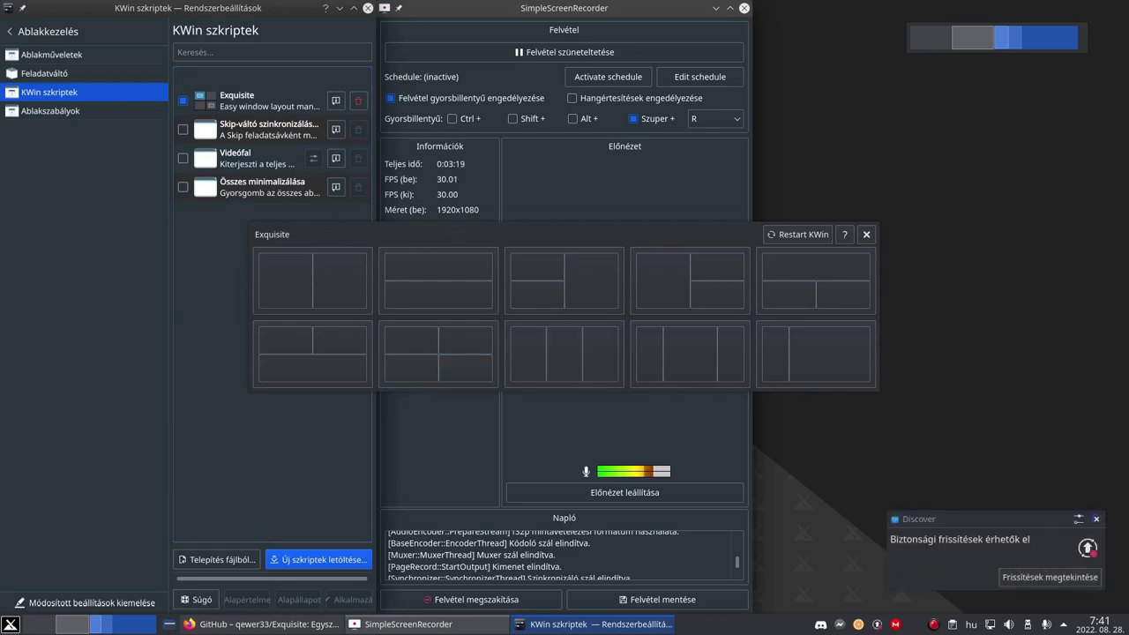
{"action": "left_click", "coordinate": [650, 352]}
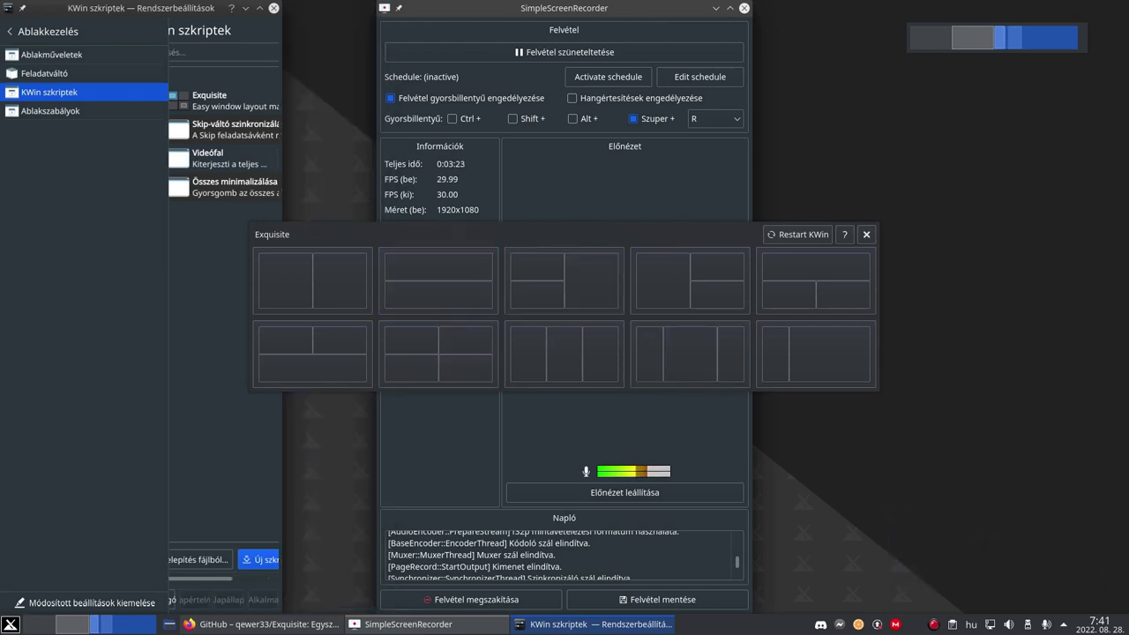
{"action": "left_click", "coordinate": [691, 353]}
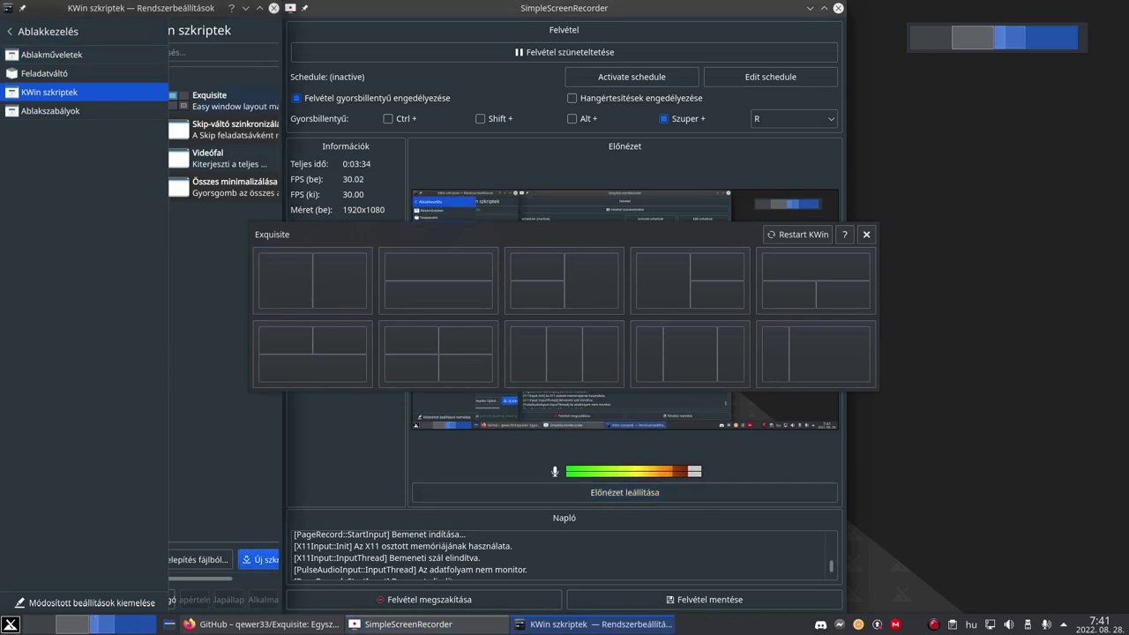
Step: Tile System Settings into the left half and SimpleScreenRecorder into the lower-right quarter of the screen, and close the layout picker
{"action": "left_click", "coordinate": [285, 282]}
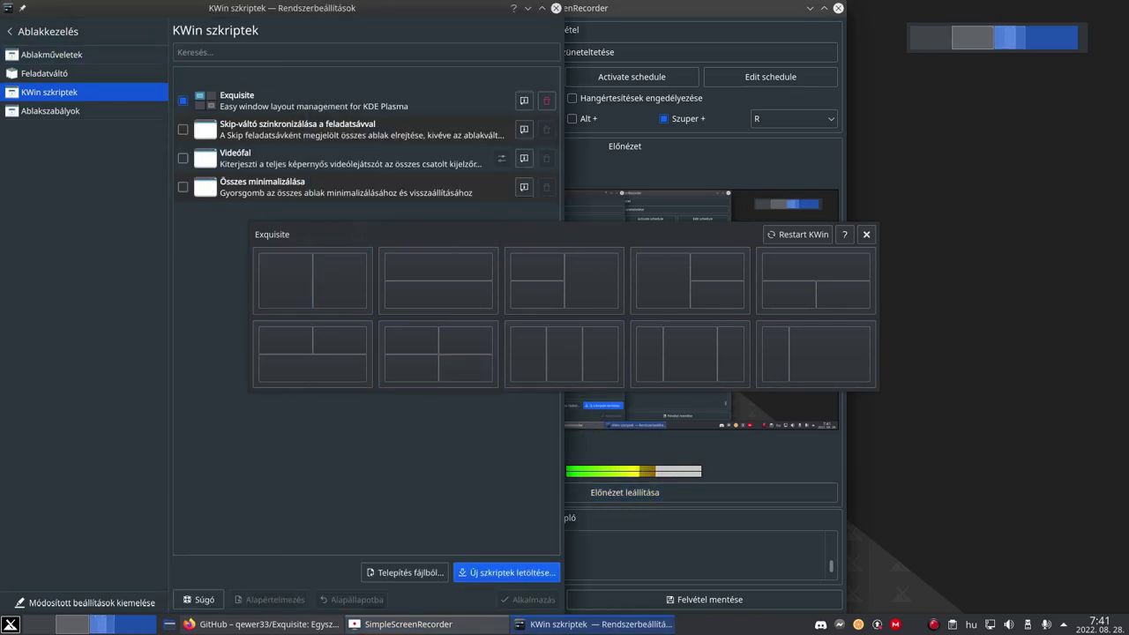
{"action": "left_click", "coordinate": [663, 112]}
{"action": "left_click", "coordinate": [466, 369]}
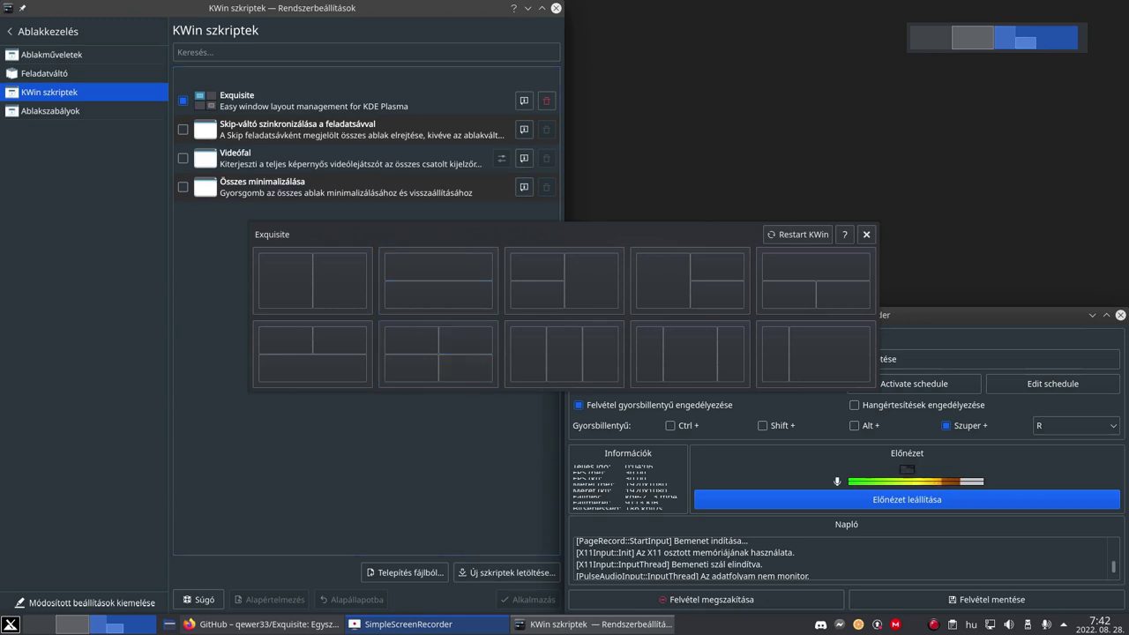
{"action": "left_click", "coordinate": [866, 234]}
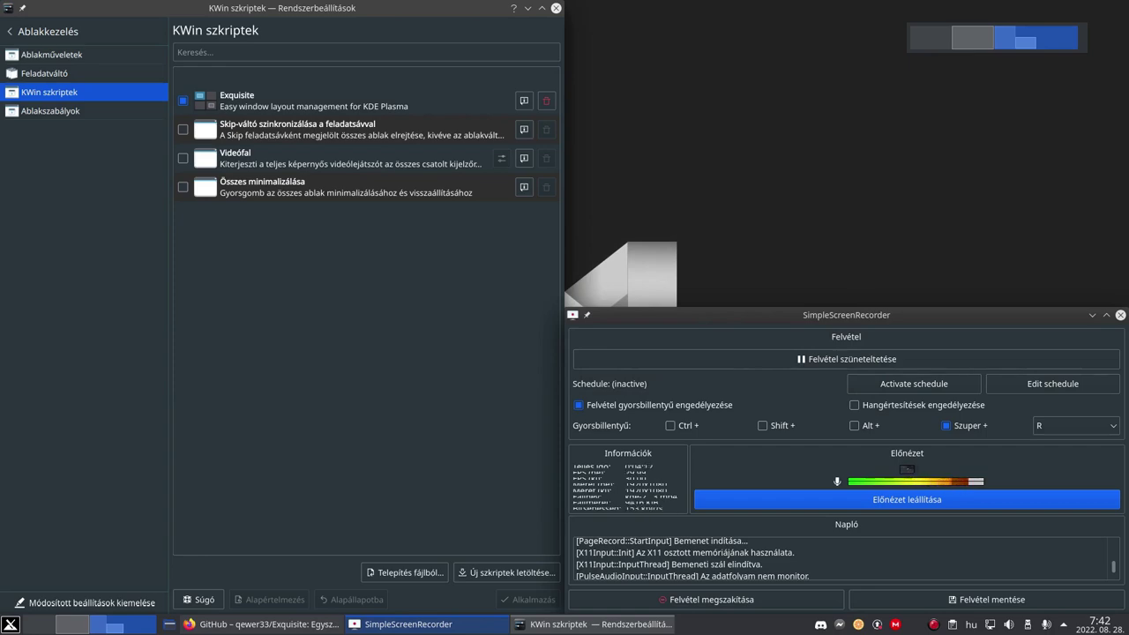
Step: Maximize and restore the SimpleScreenRecorder window, and shift it to the right and back to the middle of the screen
{"action": "key", "text": "super+Page_Up"}
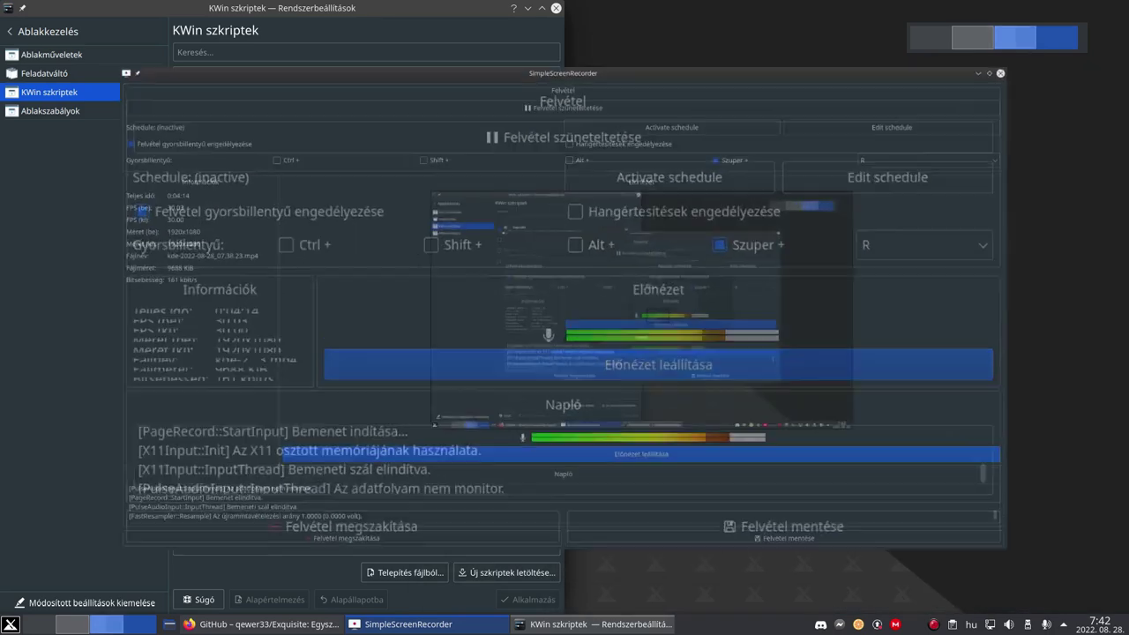
{"action": "key", "text": "super+Page_Up"}
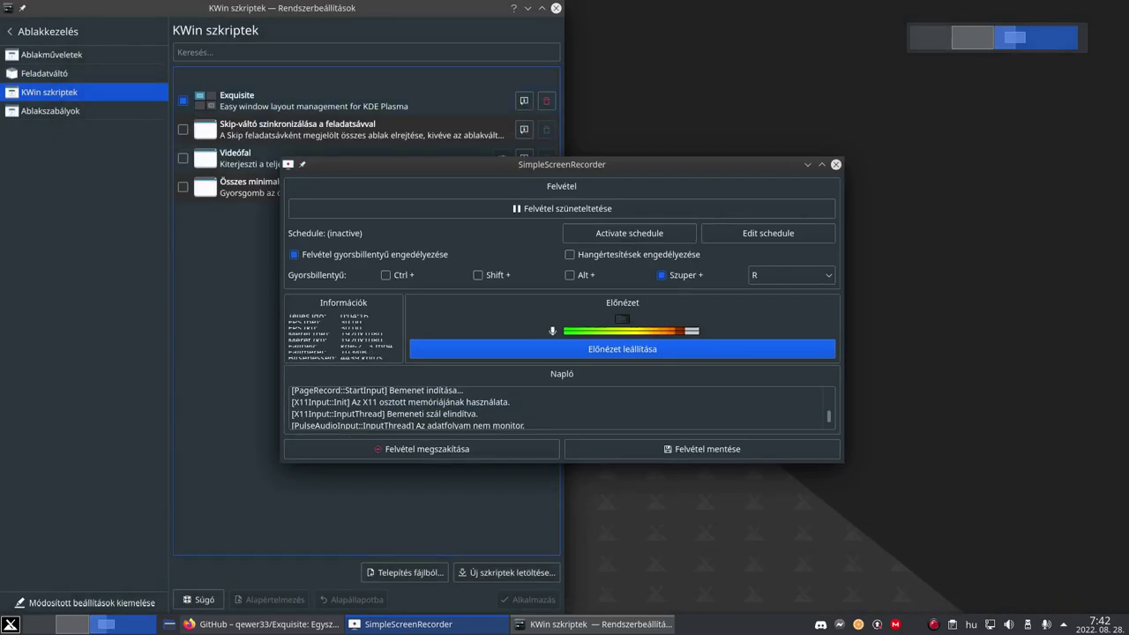
{"action": "key", "text": "super+Right"}
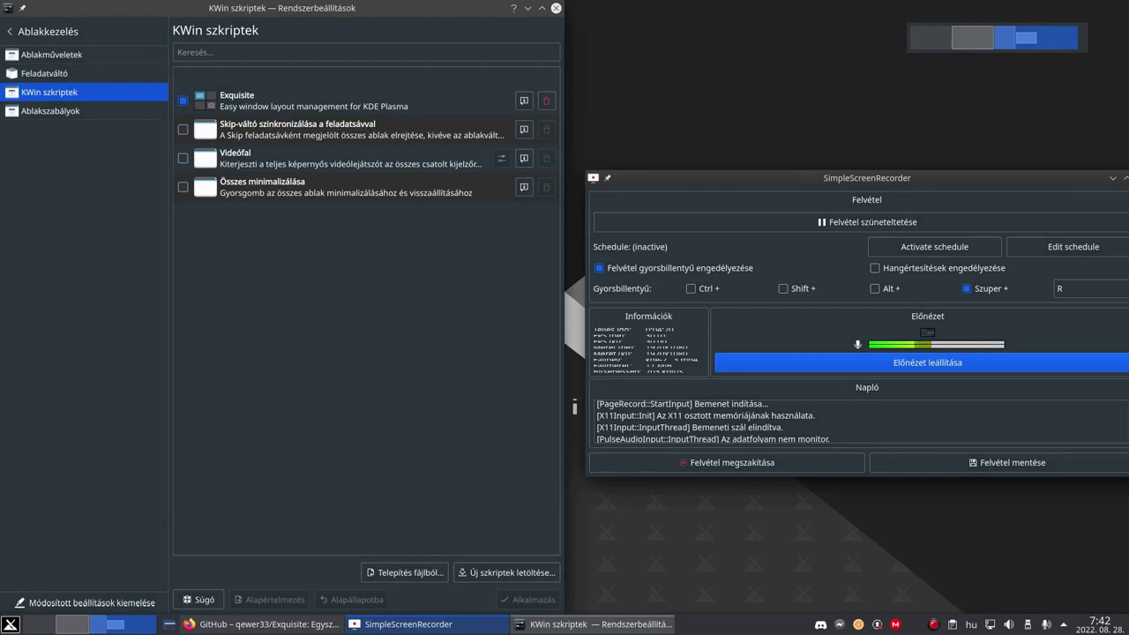
{"action": "key", "text": "super+Left"}
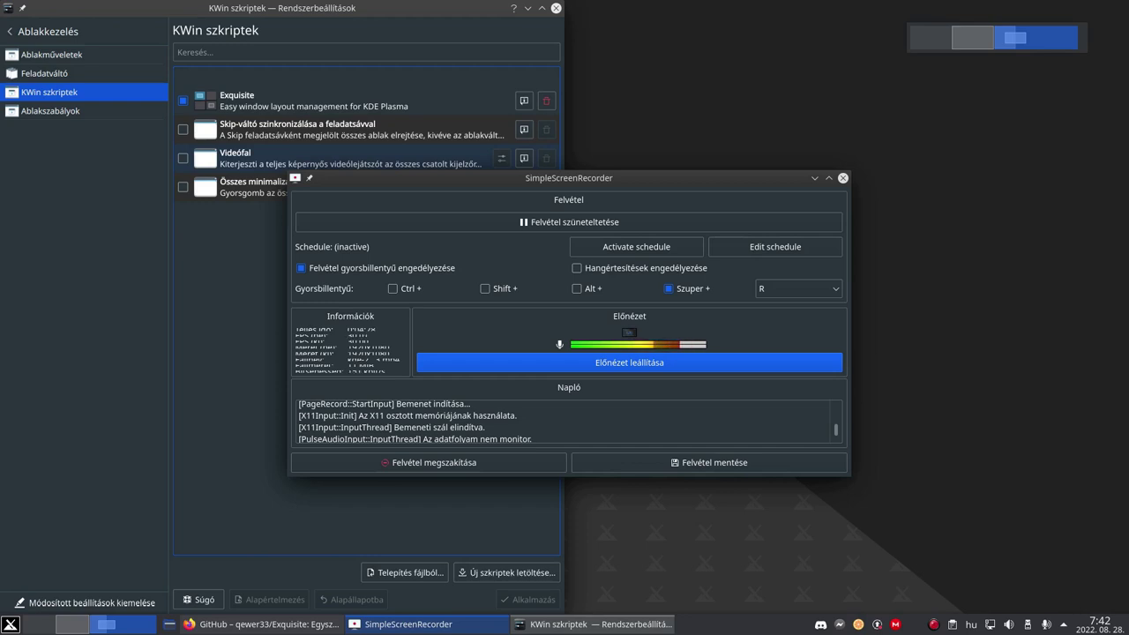
Step: Tile the SimpleScreenRecorder window into the upper-right quarter with the Exquisite layout picker, and close the picker
{"action": "key", "text": "ctrl+alt+d"}
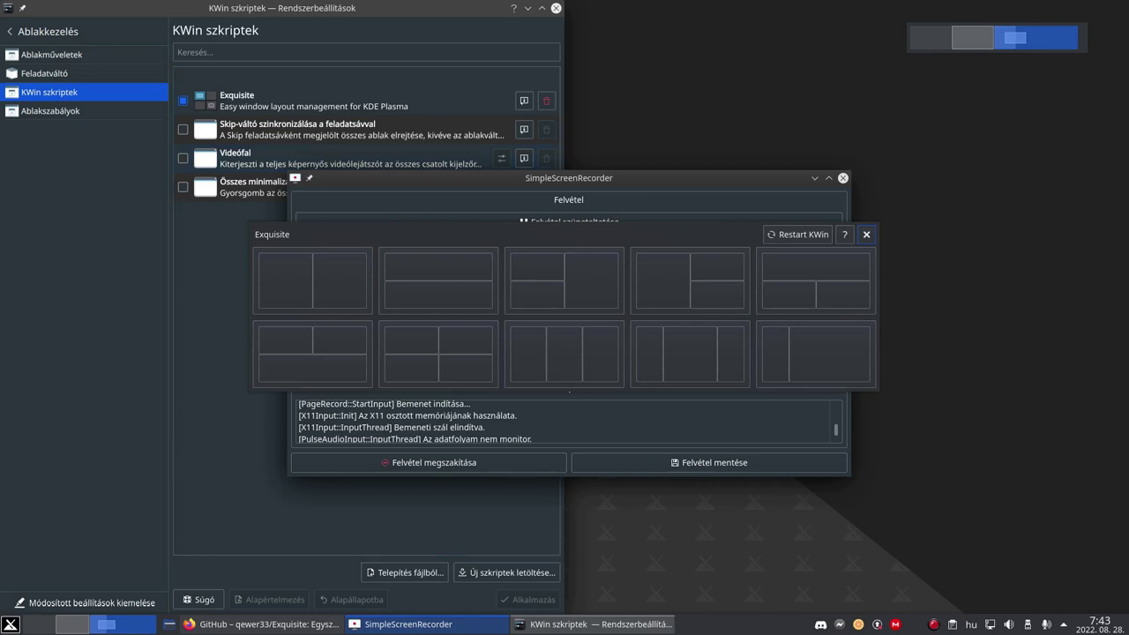
{"action": "left_click", "coordinate": [717, 267]}
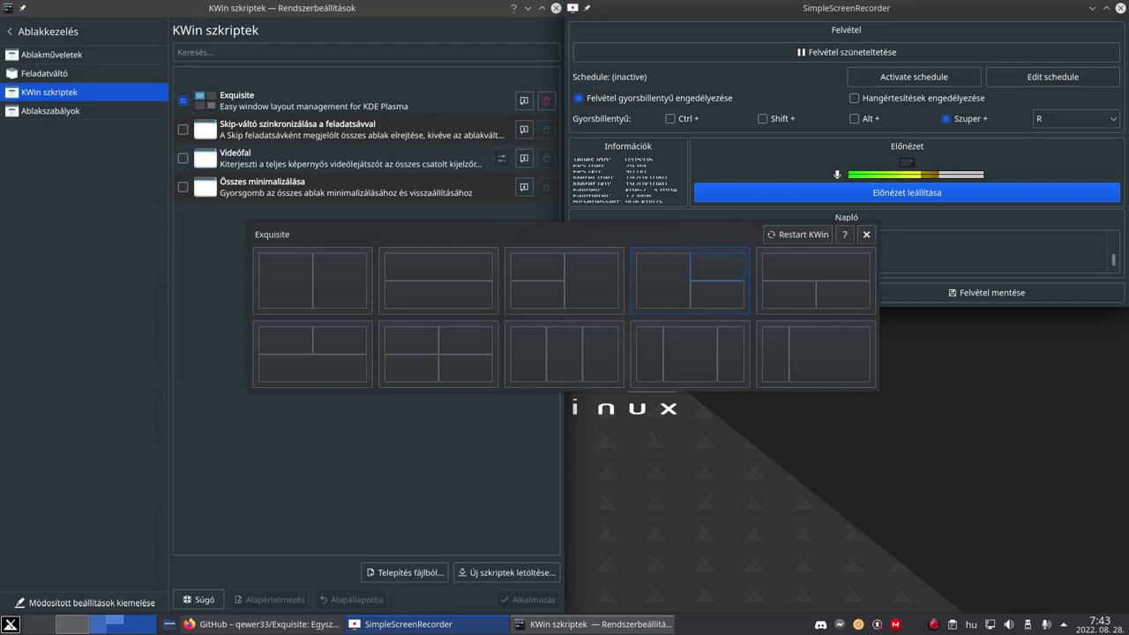
{"action": "left_click", "coordinate": [866, 234]}
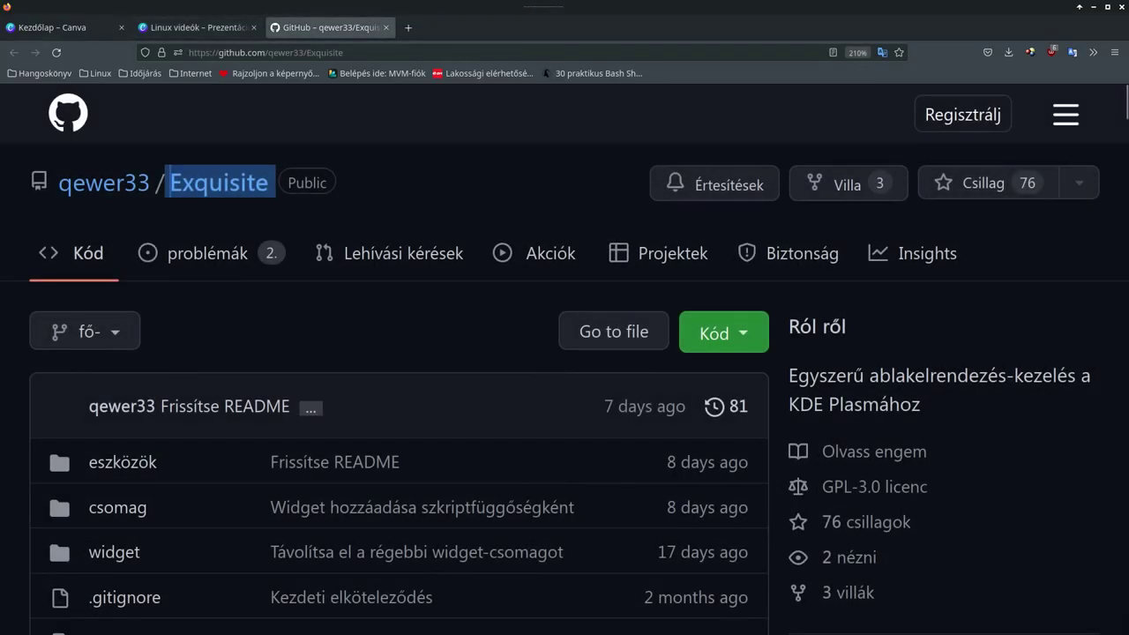
Step: Switch to the qewer33/Exquisite GitHub page in Firefox and read the README's description, Telepítés and Használat sections
{"action": "scroll", "coordinate": [565, 353], "scroll_direction": "down", "scroll_amount": 5}
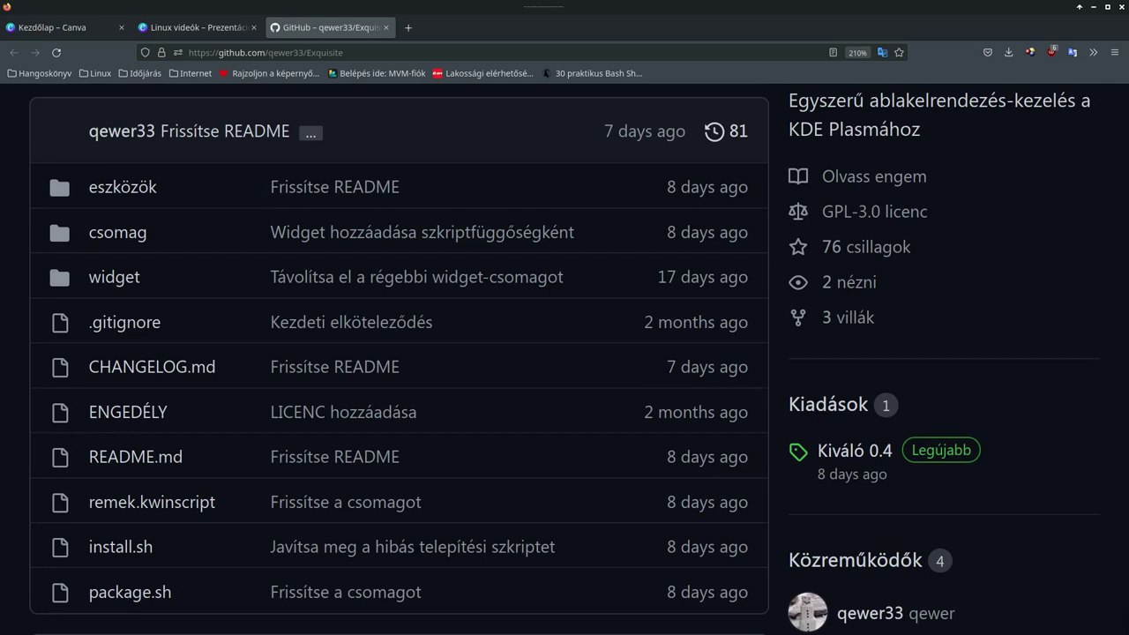
{"action": "scroll", "coordinate": [564, 359], "scroll_direction": "down", "scroll_amount": 5}
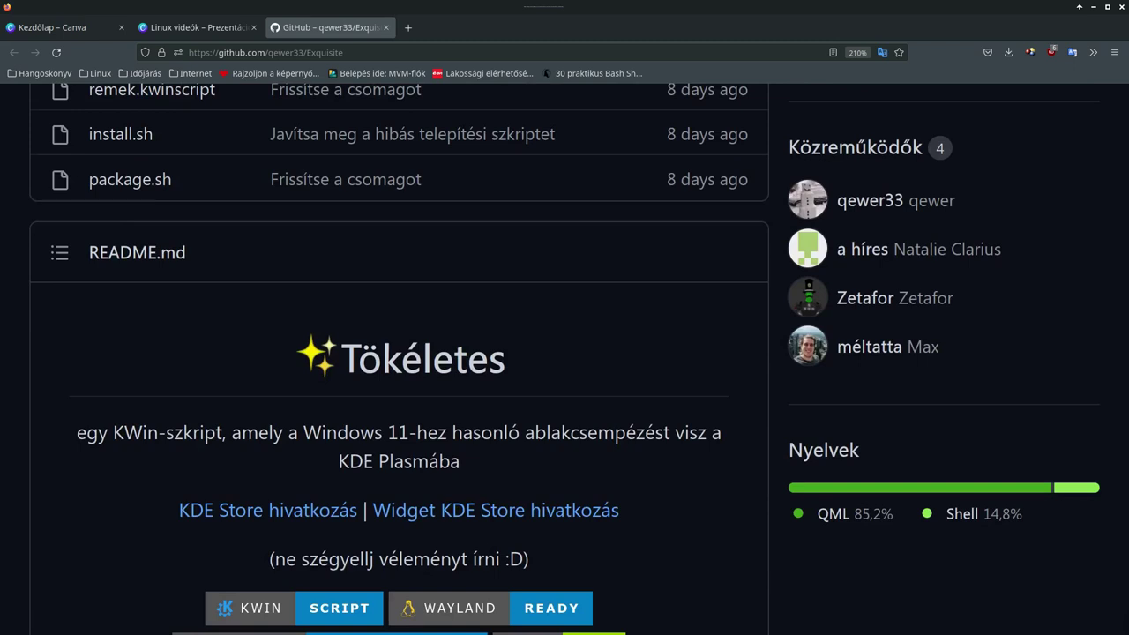
{"action": "scroll", "coordinate": [565, 359], "scroll_direction": "down", "scroll_amount": 2}
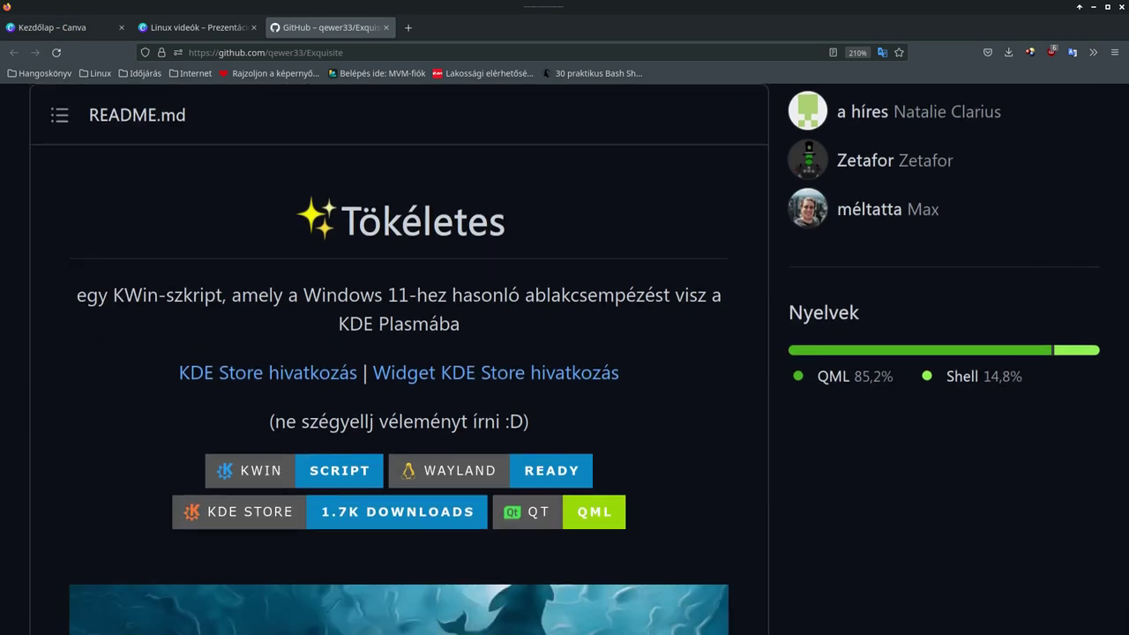
{"action": "scroll", "coordinate": [400, 388], "scroll_direction": "down", "scroll_amount": 10}
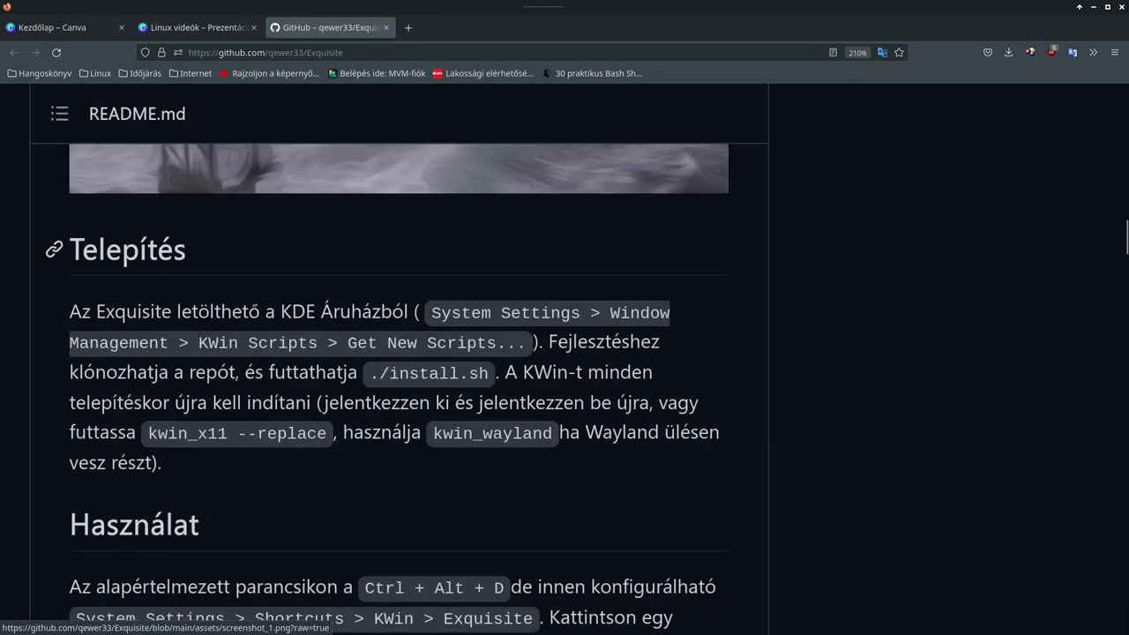
{"action": "scroll", "coordinate": [400, 388], "scroll_direction": "down", "scroll_amount": 4}
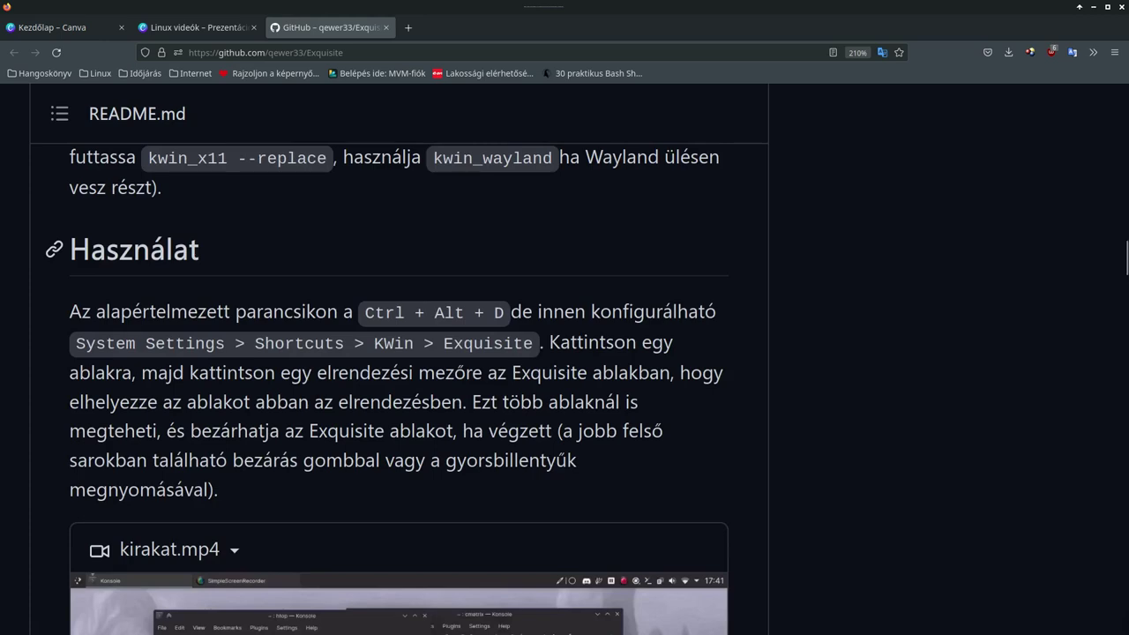
{"action": "scroll", "coordinate": [400, 388], "scroll_direction": "up", "scroll_amount": 6}
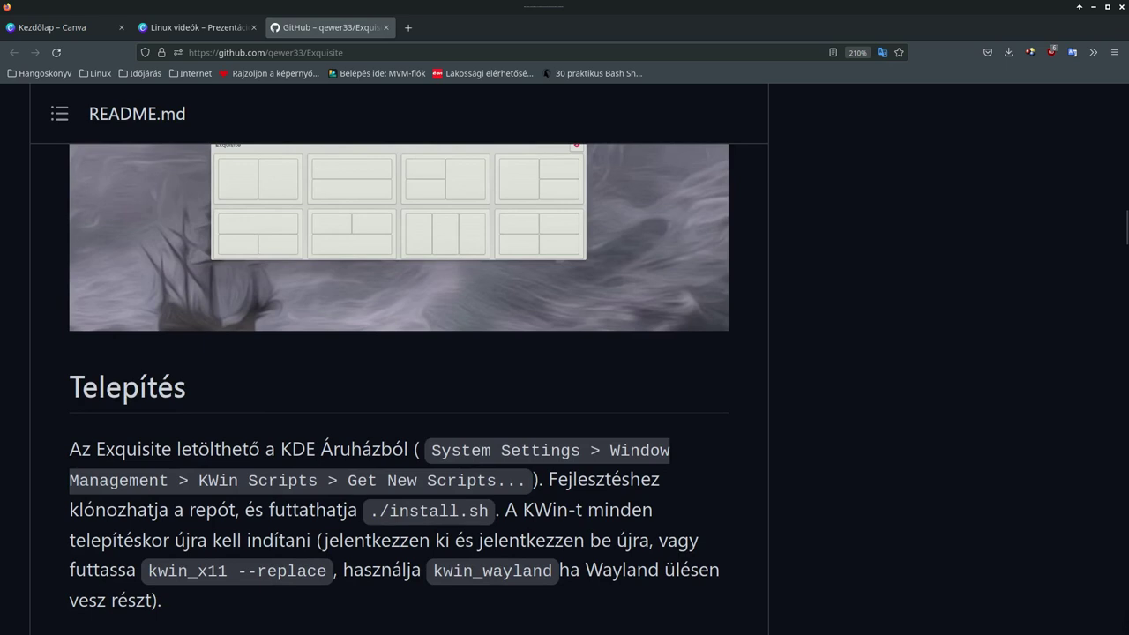
{"action": "scroll", "coordinate": [398, 371], "scroll_direction": "down", "scroll_amount": 2}
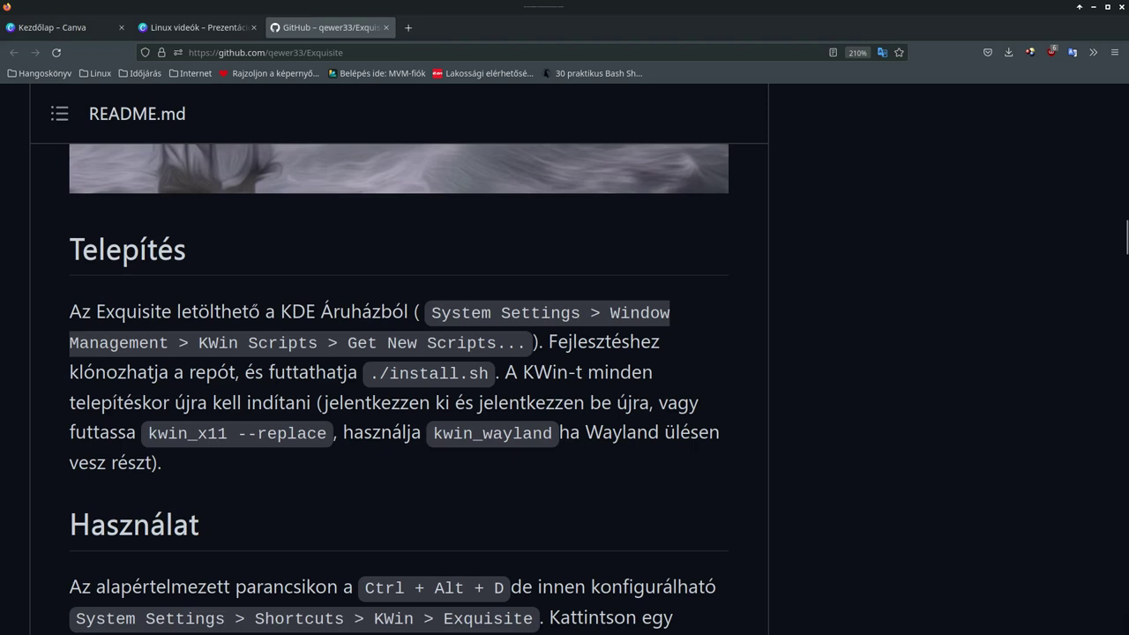
{"action": "scroll", "coordinate": [399, 371], "scroll_direction": "down", "scroll_amount": 2}
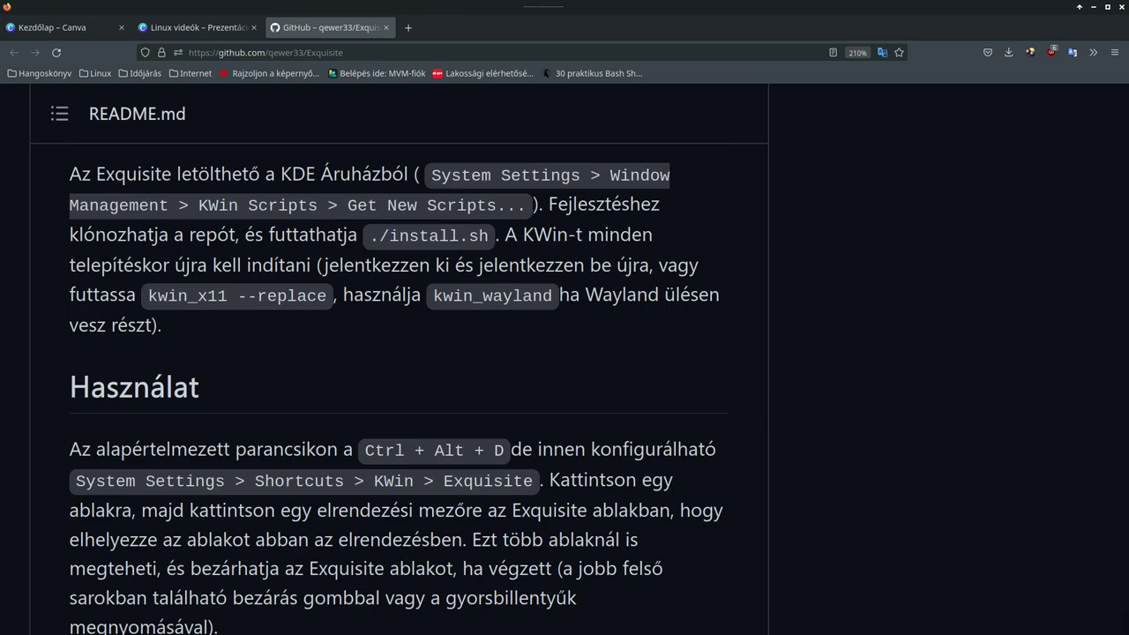
{"action": "scroll", "coordinate": [399, 370], "scroll_direction": "down", "scroll_amount": 2}
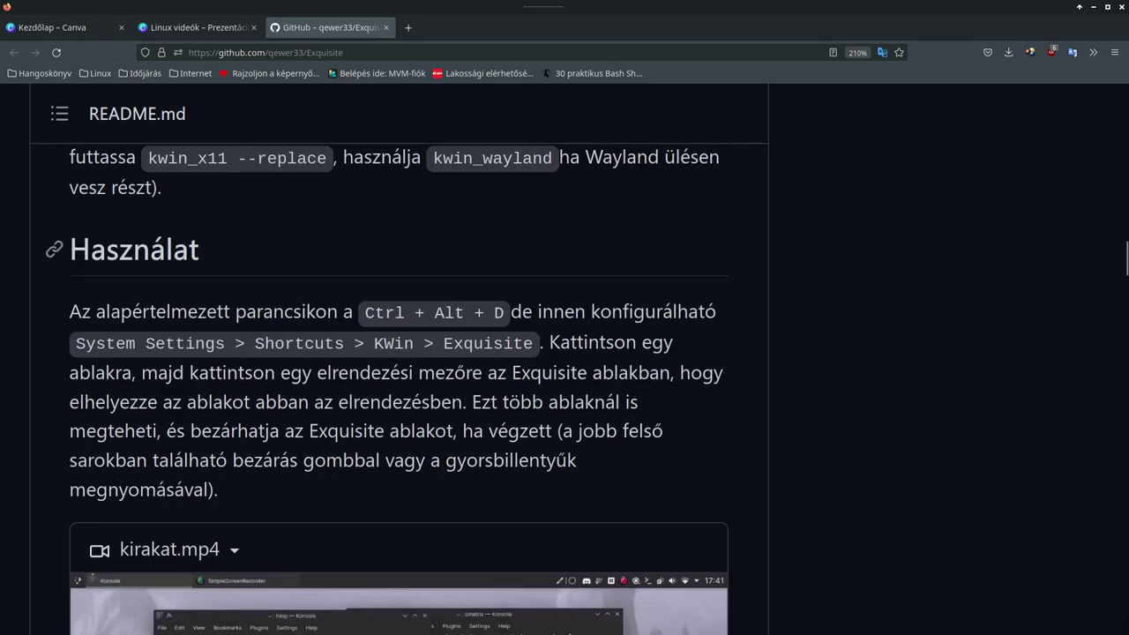
Step: Examine the README's demo video, companion widget, configuration and troubleshooting sections, down to the section on modifying and creating layouts
{"action": "scroll", "coordinate": [398, 370], "scroll_direction": "down", "scroll_amount": 4}
{"action": "scroll", "coordinate": [399, 371], "scroll_direction": "down", "scroll_amount": 4}
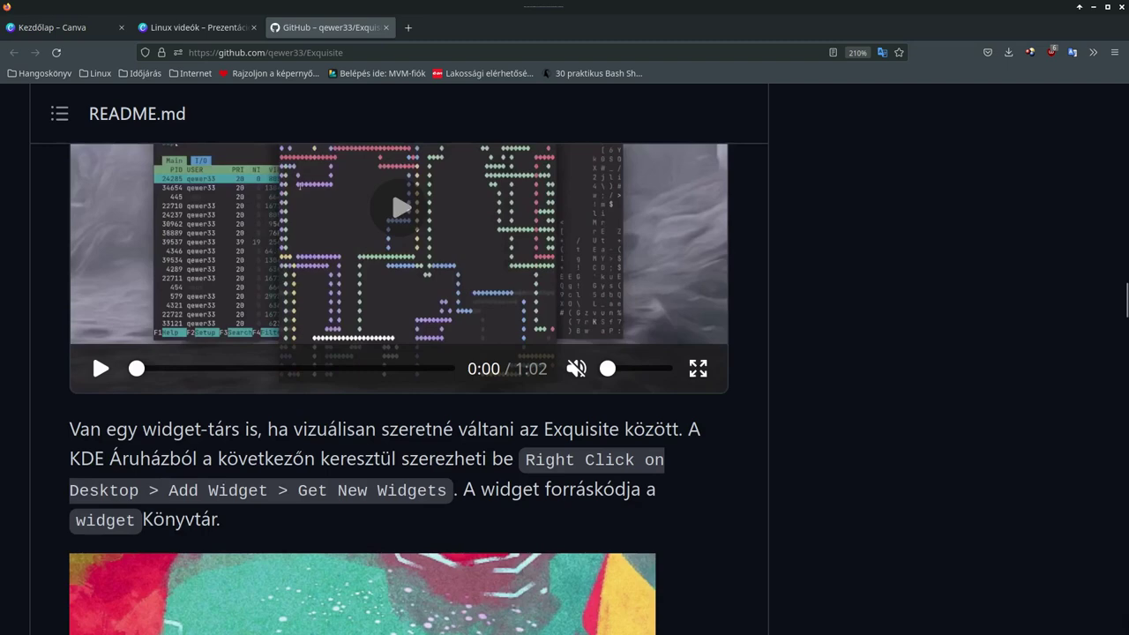
{"action": "scroll", "coordinate": [399, 371], "scroll_direction": "down", "scroll_amount": 4}
{"action": "scroll", "coordinate": [399, 371], "scroll_direction": "down", "scroll_amount": 6}
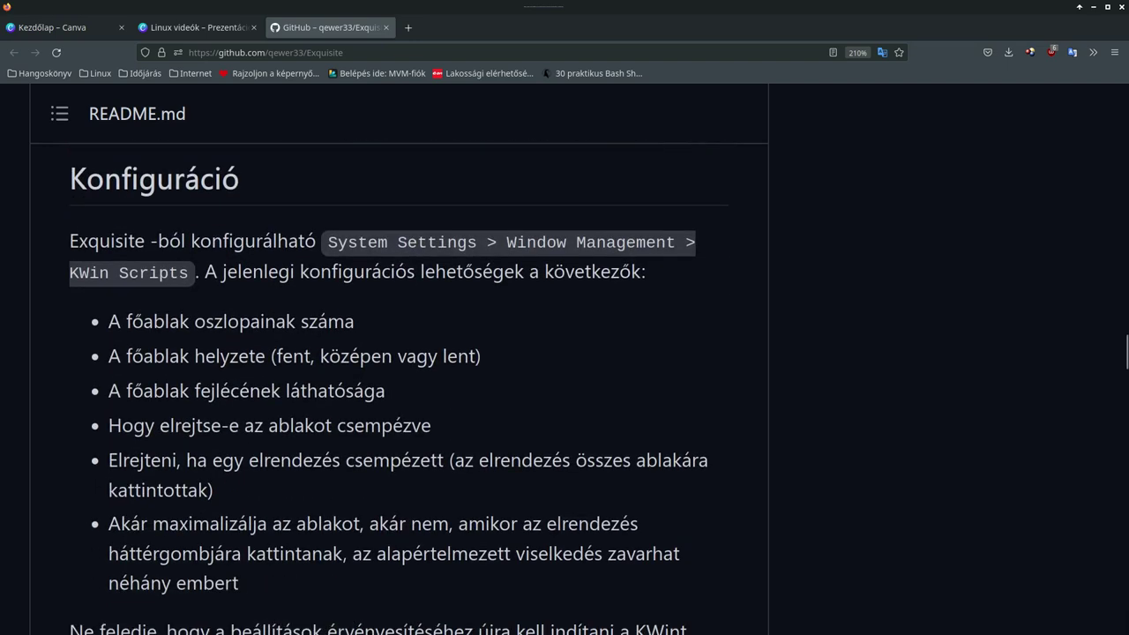
{"action": "scroll", "coordinate": [398, 370], "scroll_direction": "down", "scroll_amount": 4}
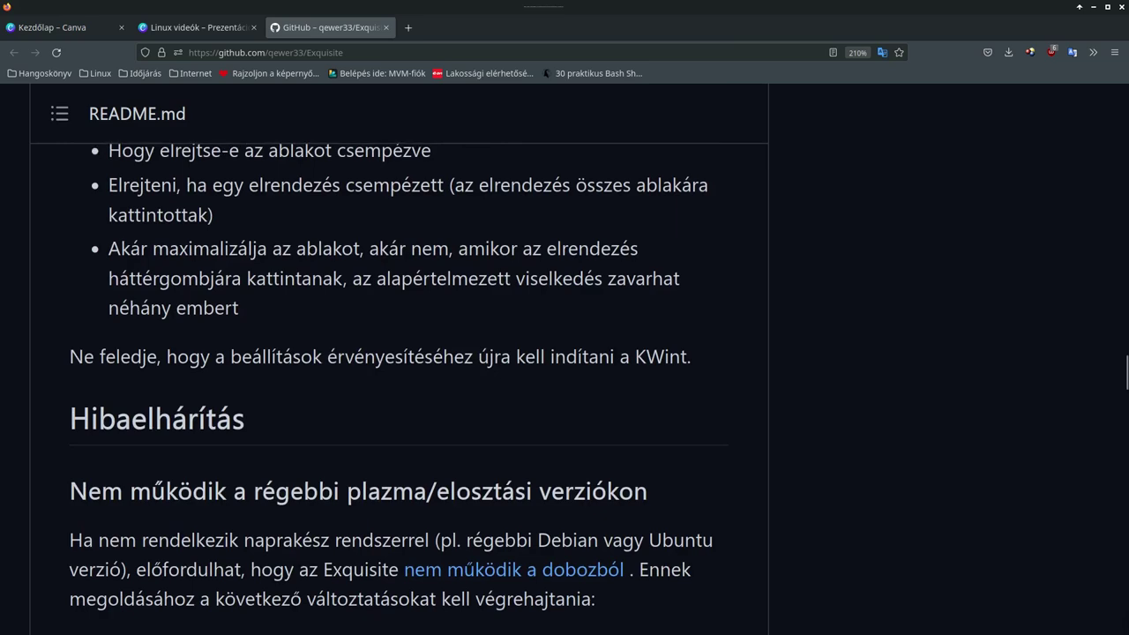
{"action": "scroll", "coordinate": [398, 388], "scroll_direction": "down", "scroll_amount": 9}
{"action": "scroll", "coordinate": [399, 282], "scroll_direction": "down", "scroll_amount": 4}
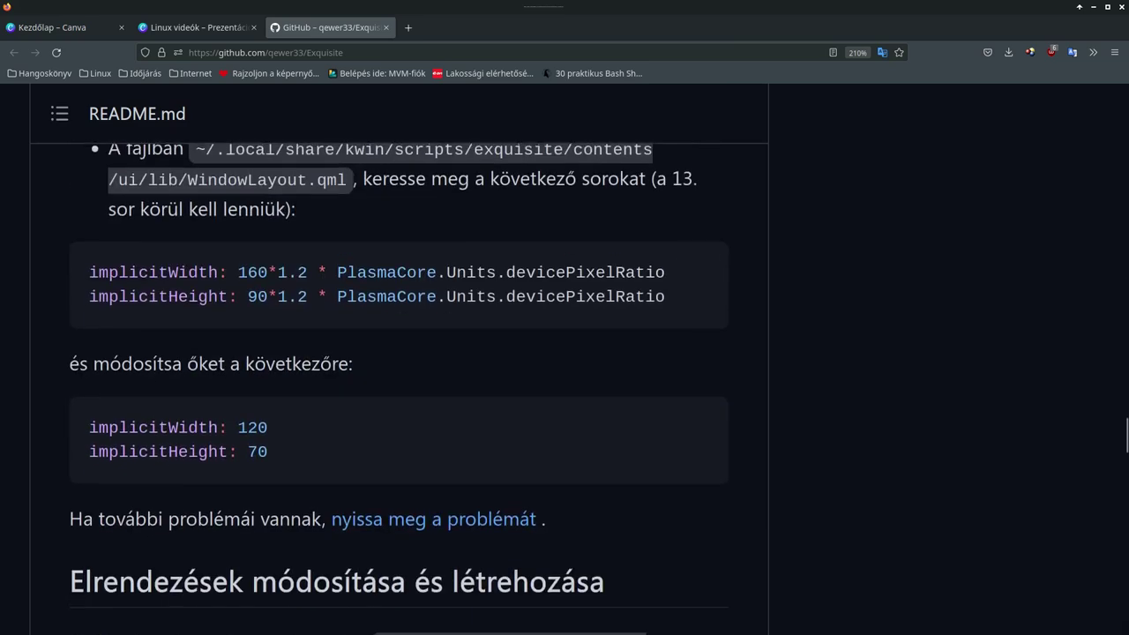
{"action": "scroll", "coordinate": [398, 283], "scroll_direction": "down", "scroll_amount": 4}
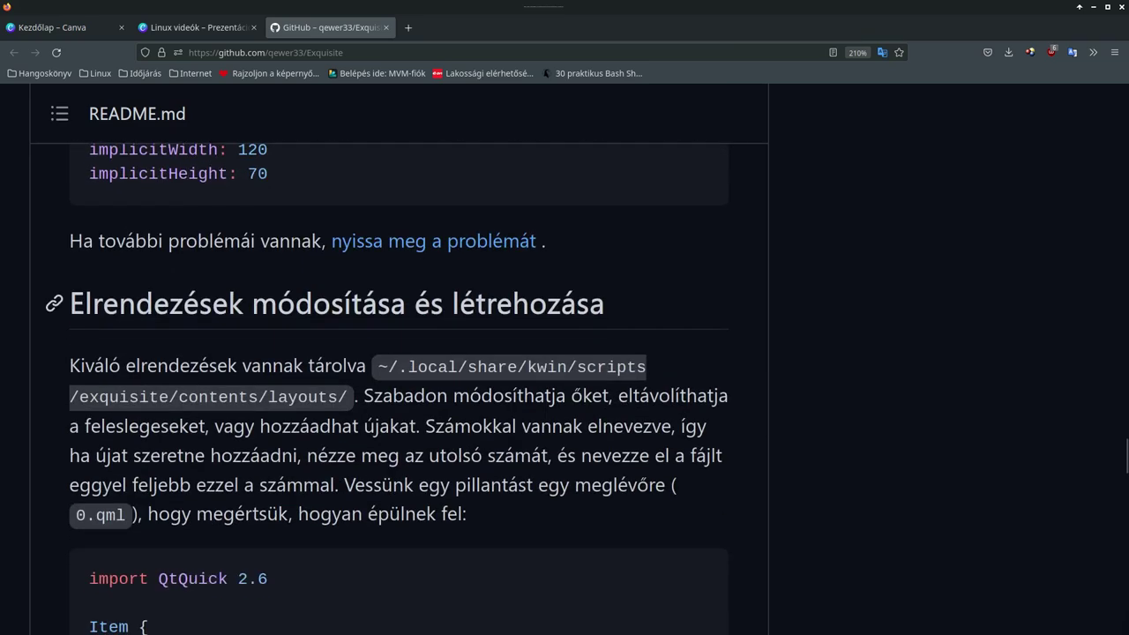
{"action": "scroll", "coordinate": [399, 388], "scroll_direction": "down", "scroll_amount": 2}
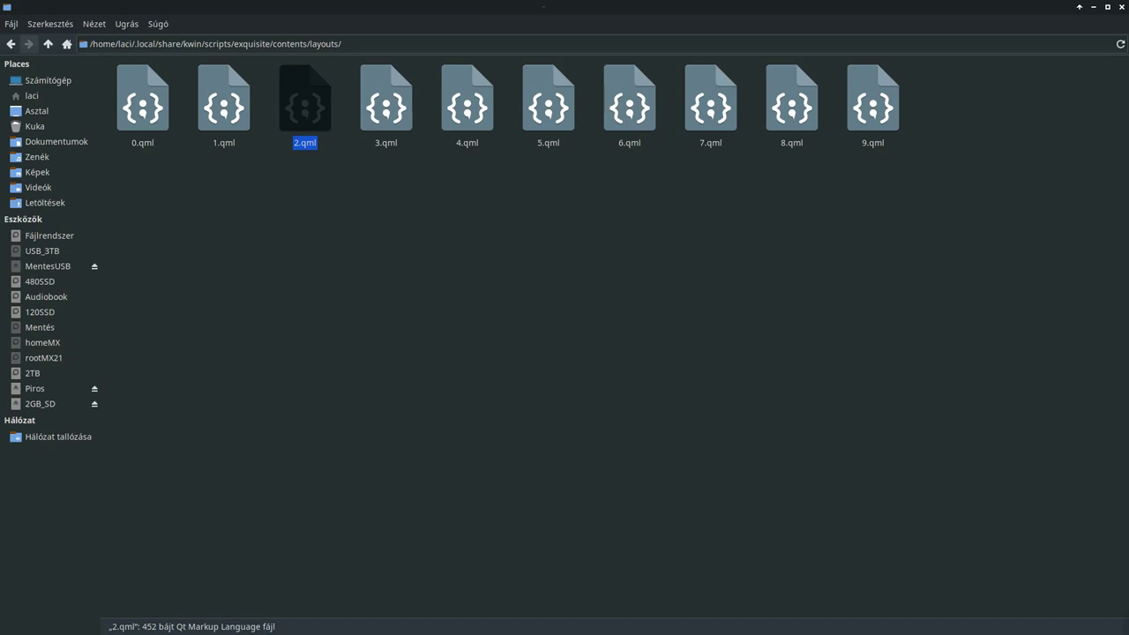
Step: Switch to the file manager's exquisite/contents/layouts folder and open the layout file 8.qml in Geany
{"action": "left_click", "coordinate": [710, 104]}
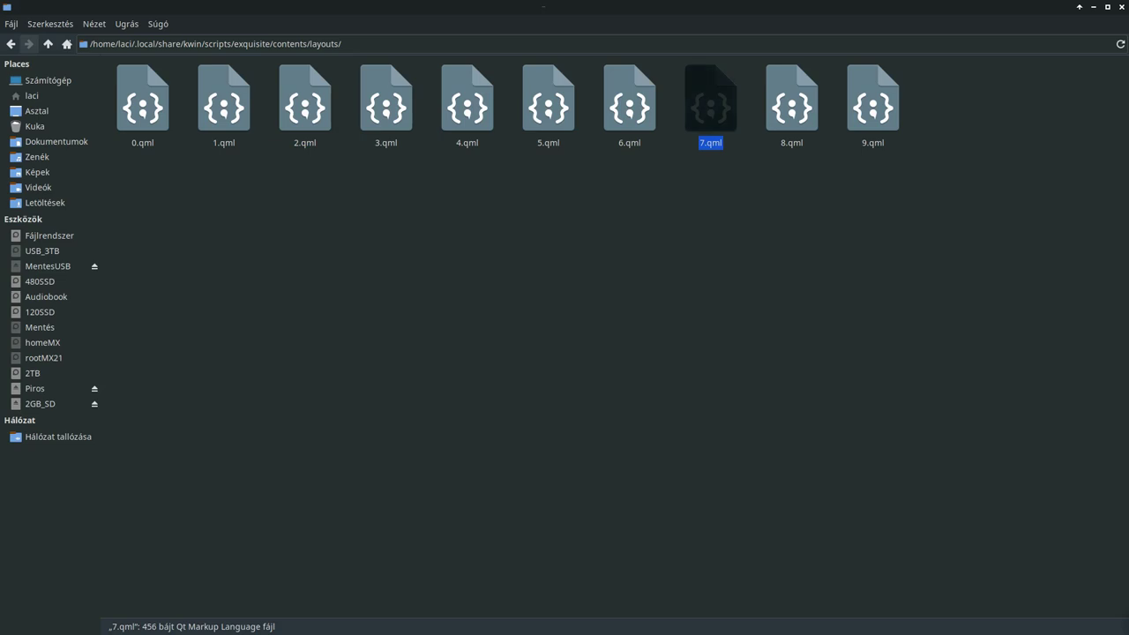
{"action": "left_click", "coordinate": [872, 104]}
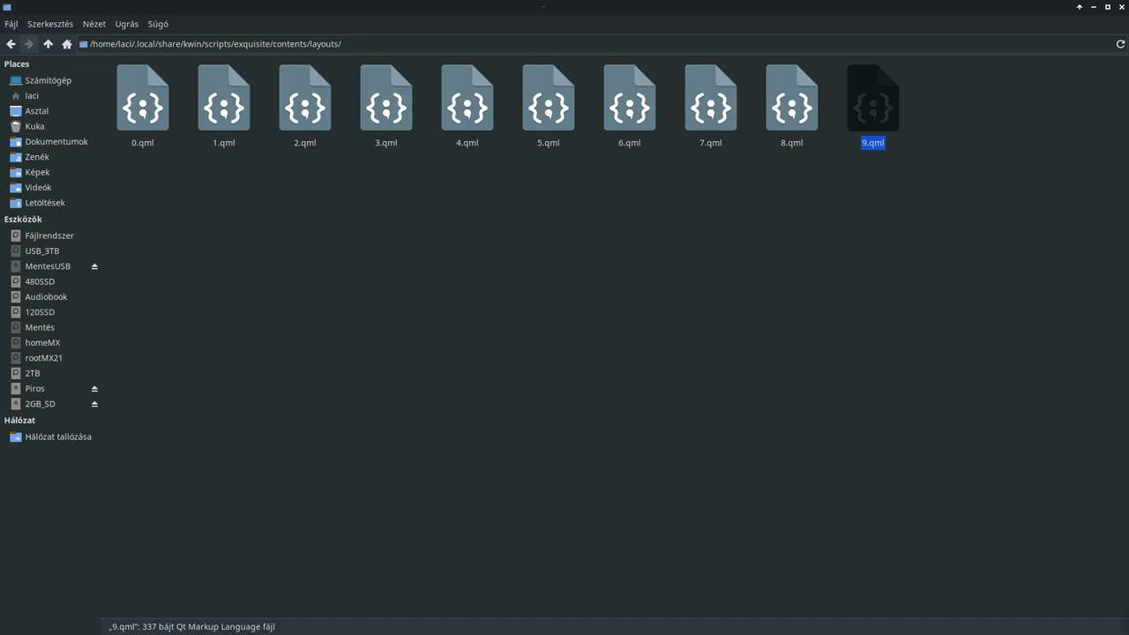
{"action": "key", "text": "Return"}
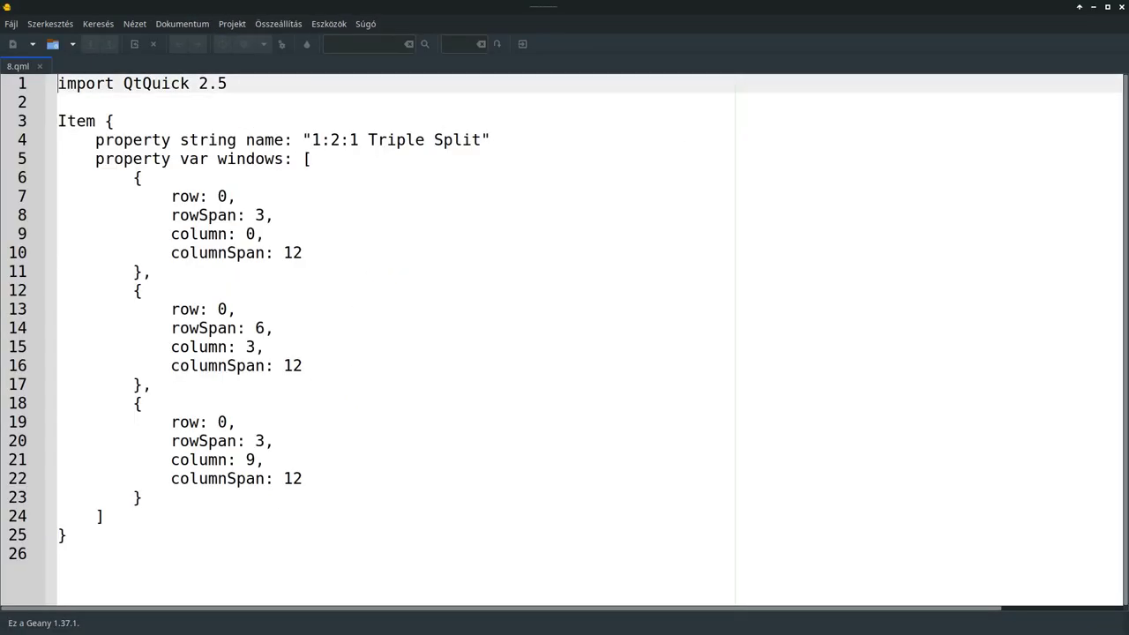